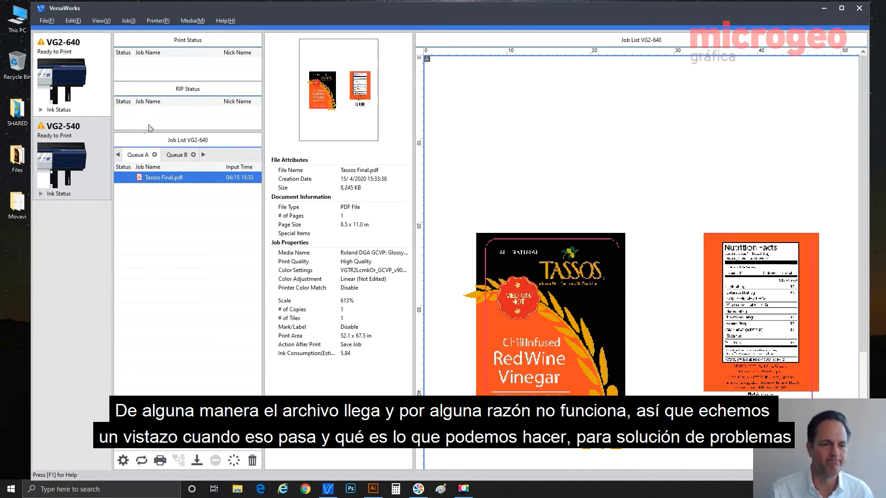
# Open Job Settings for the Tassos Final.pdf job in Queue A
pyautogui.doubleClick(149, 179)
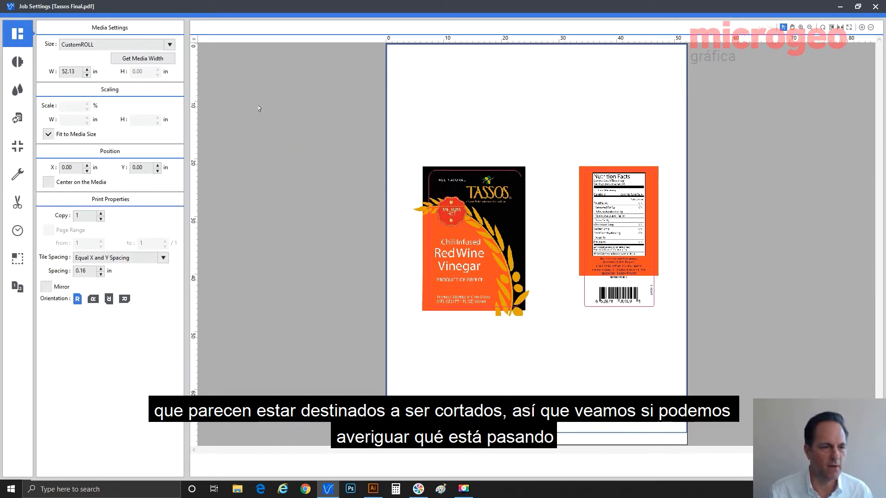
# Check the job's Quality and Cutting settings, then switch to Tassos Final.pdf in Illustrator
pyautogui.click(23, 62)
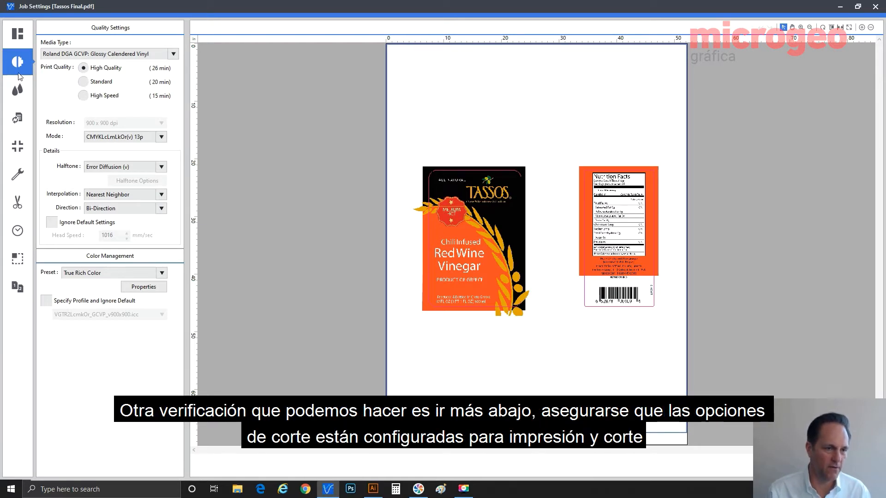
pyautogui.click(19, 205)
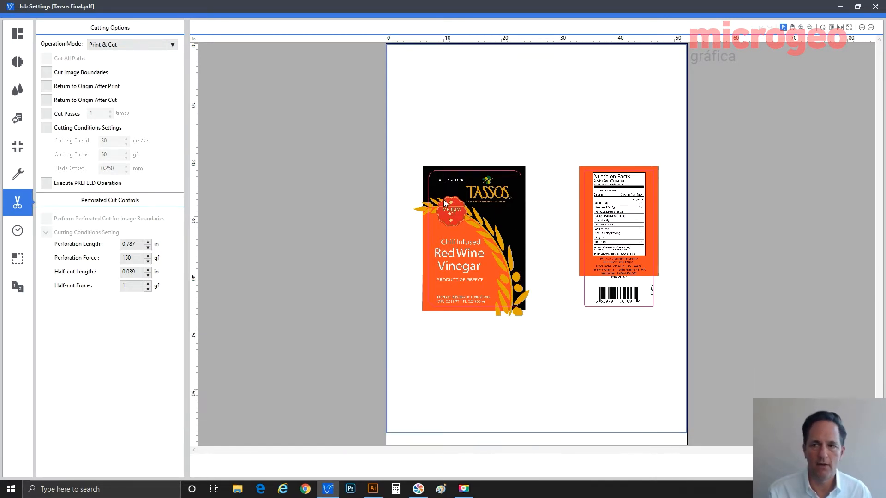
pyautogui.click(875, 7)
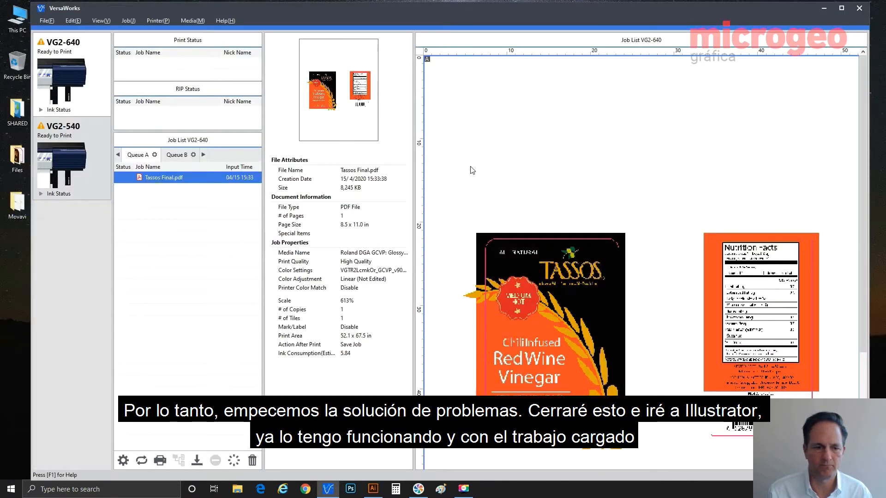
pyautogui.click(372, 487)
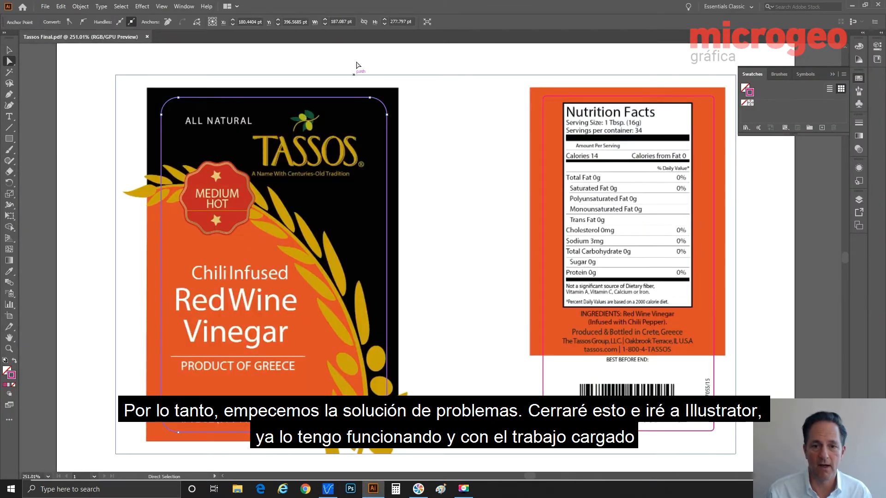
pyautogui.click(358, 58)
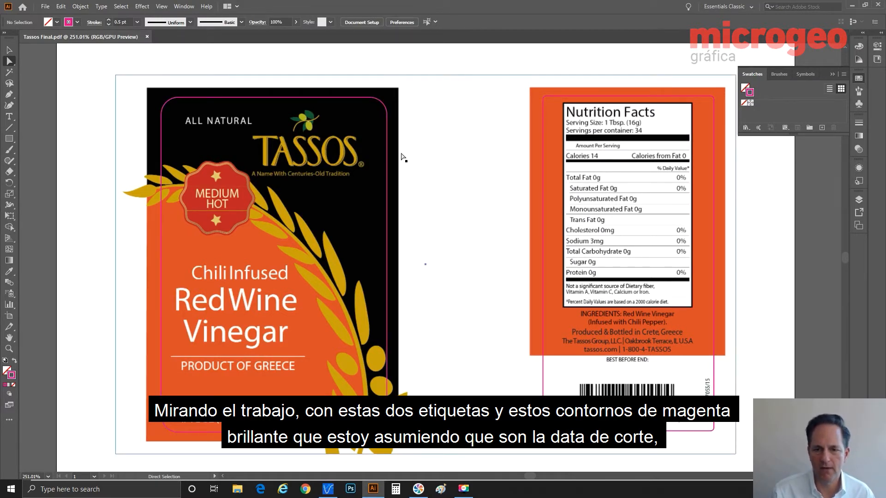
pyautogui.click(582, 97)
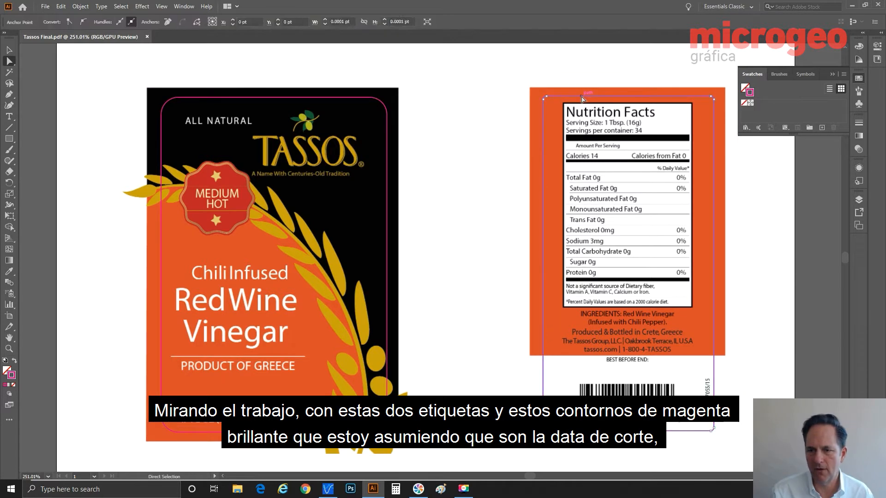
pyautogui.click(344, 98)
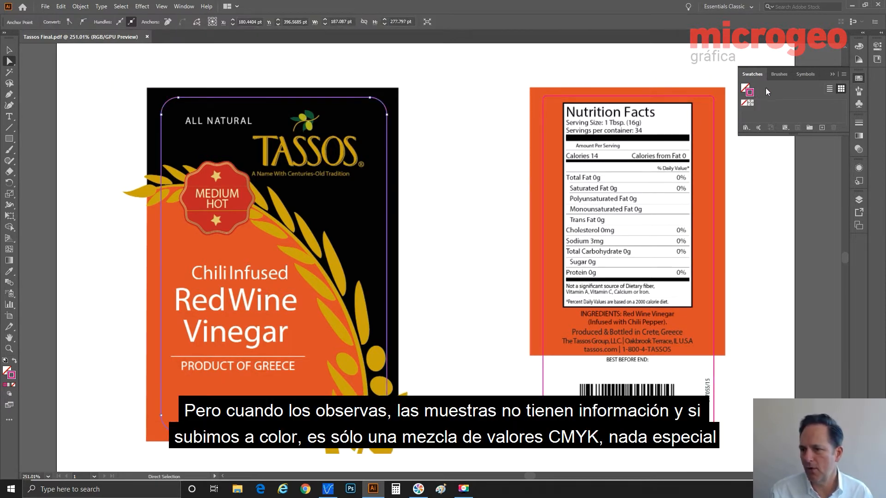
pyautogui.click(854, 47)
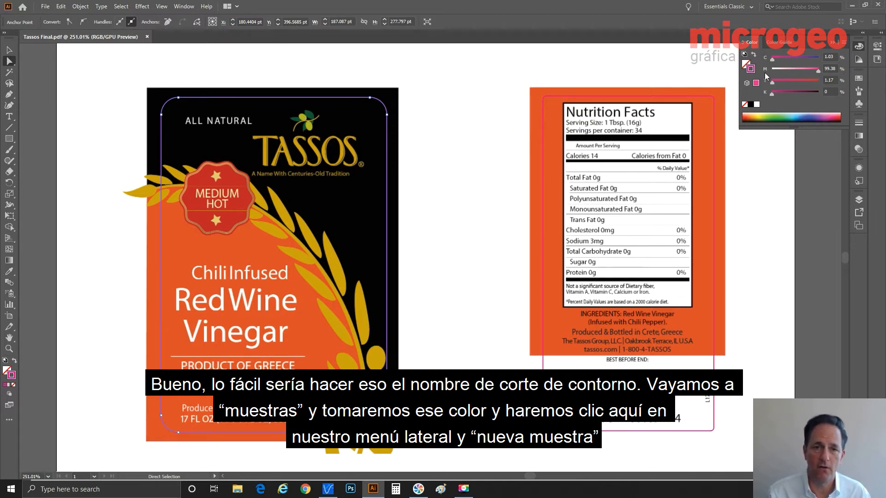
pyautogui.click(857, 77)
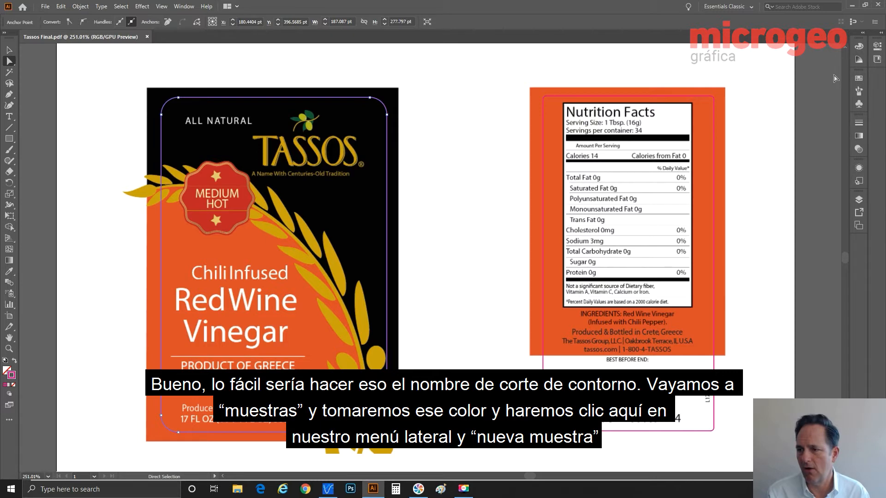
pyautogui.click(851, 76)
# Create a new spot-colour swatch named CutContour from the cut lines' magenta
pyautogui.click(844, 74)
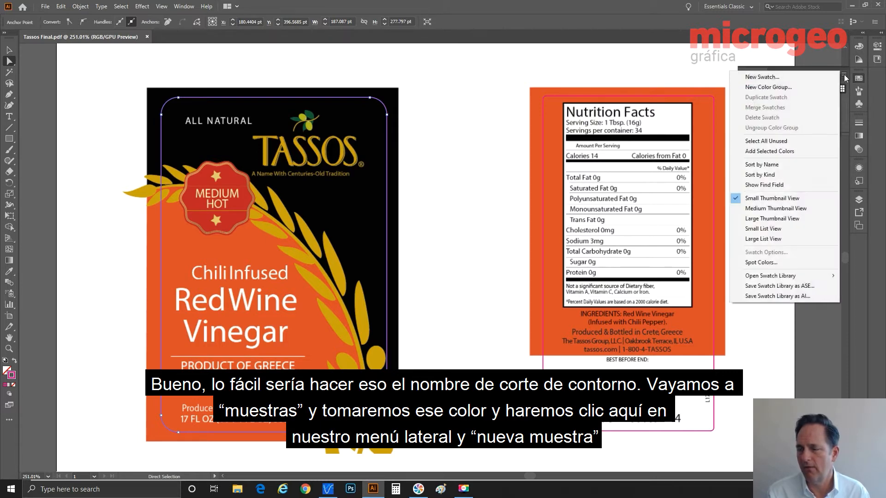
pyautogui.click(799, 74)
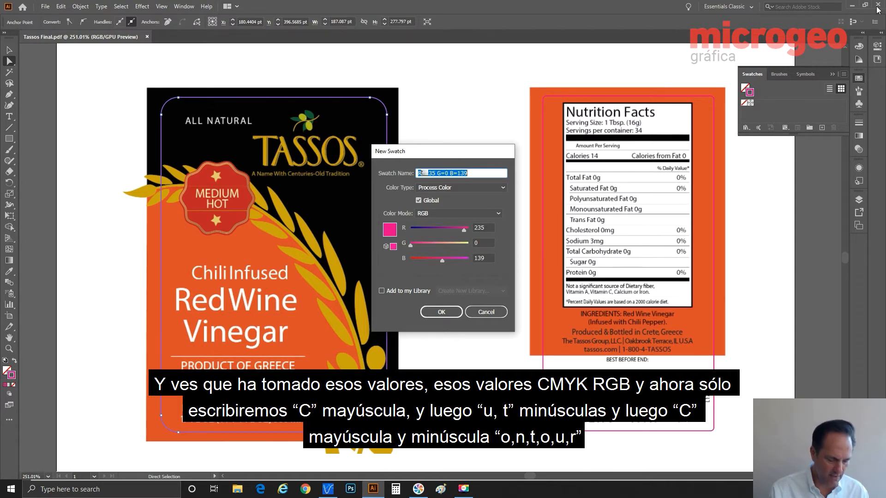
pyautogui.write('CutC')
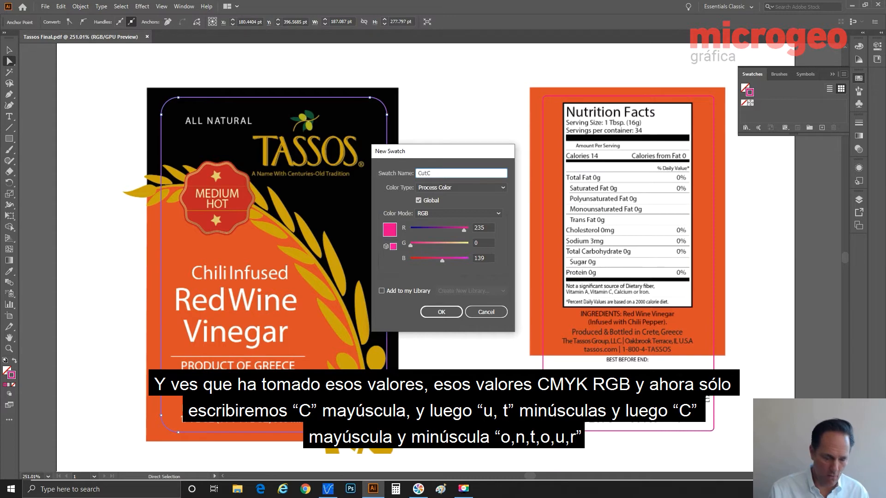
pyautogui.write('ontour')
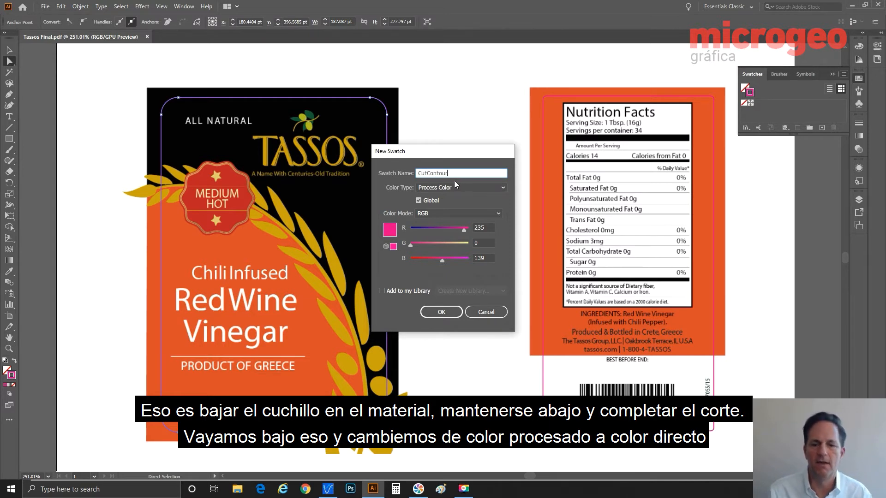
pyautogui.click(428, 188)
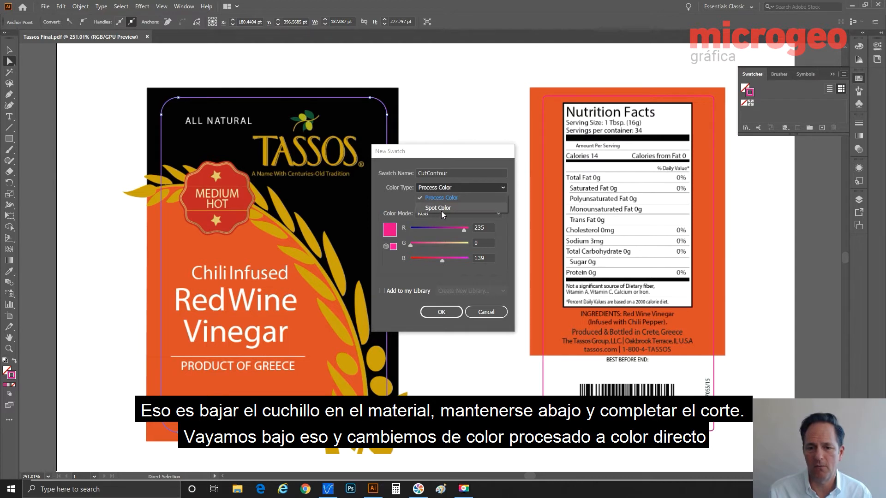
pyautogui.click(441, 209)
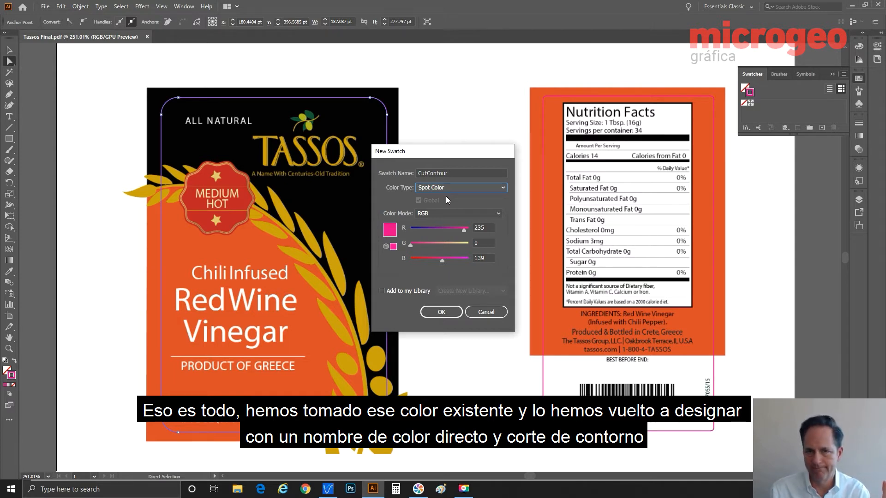
pyautogui.click(458, 313)
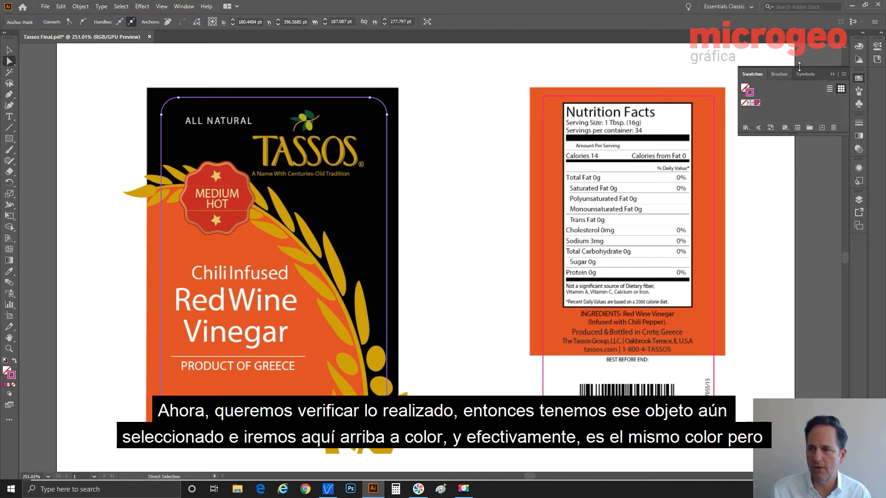
# Apply the CutContour swatch to the right label's cut line, then select the nutrition label's cut path
pyautogui.click(860, 48)
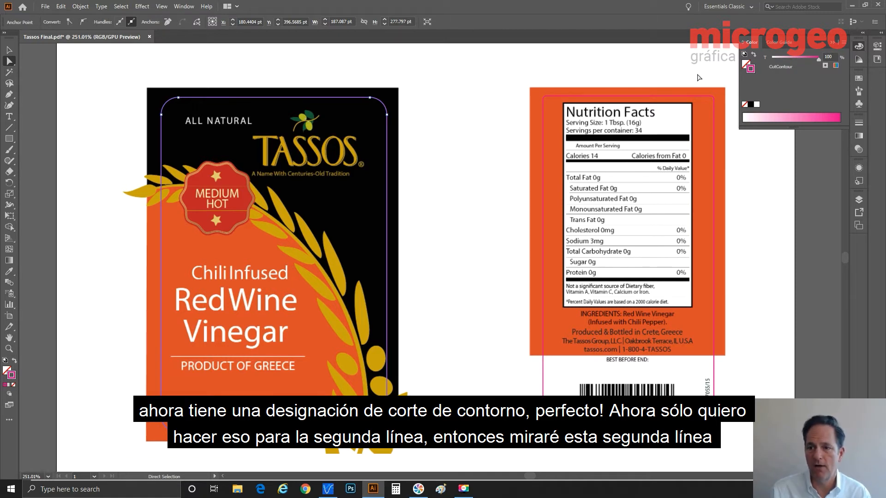
pyautogui.click(556, 99)
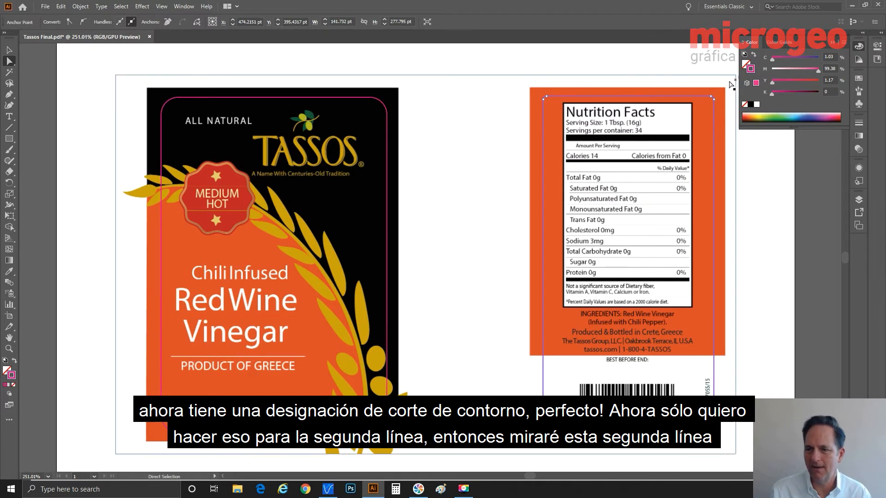
pyautogui.click(859, 79)
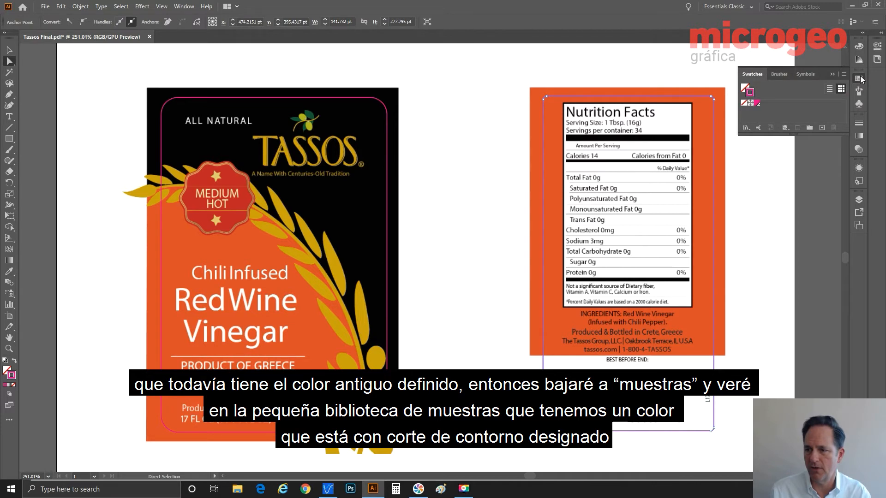
pyautogui.click(757, 103)
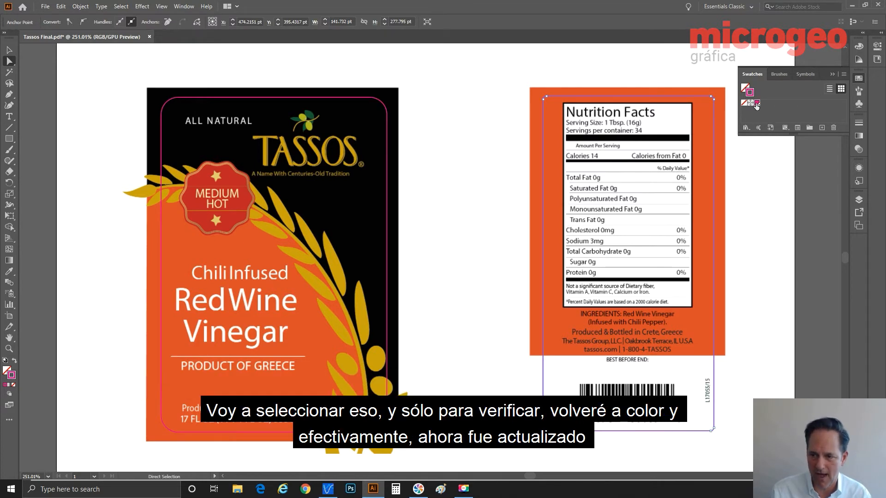
pyautogui.click(855, 47)
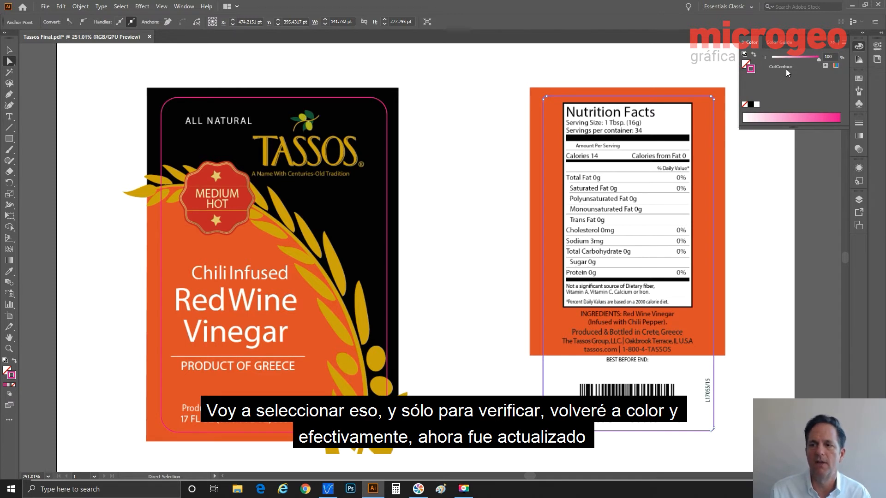
pyautogui.click(438, 107)
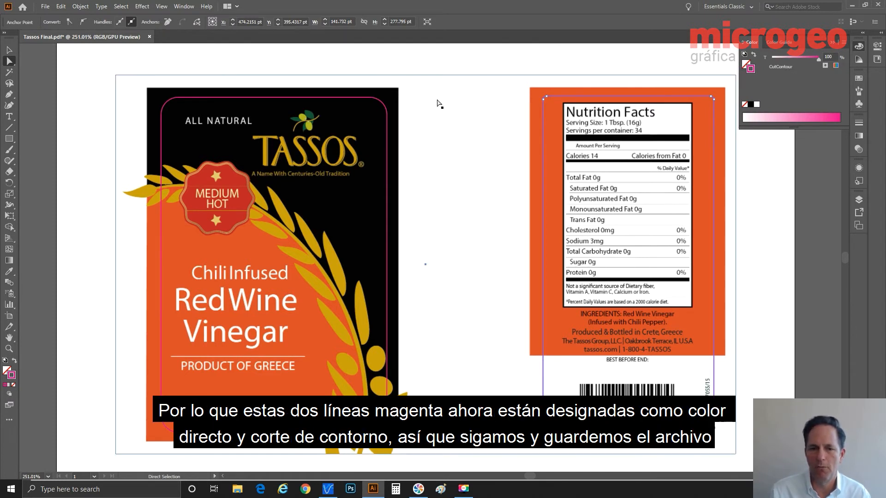
pyautogui.click(579, 98)
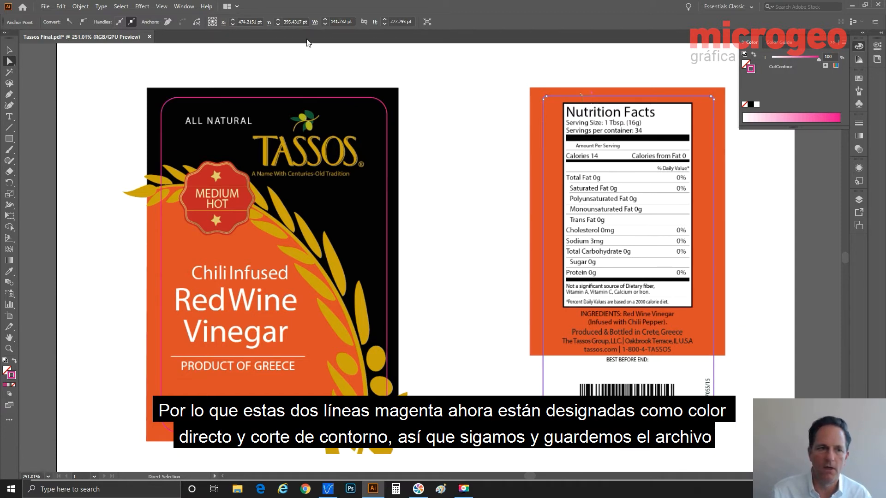
# Save As an Adobe PDF, removing 'Final' so the file is named Tassos.pdf
pyautogui.click(45, 6)
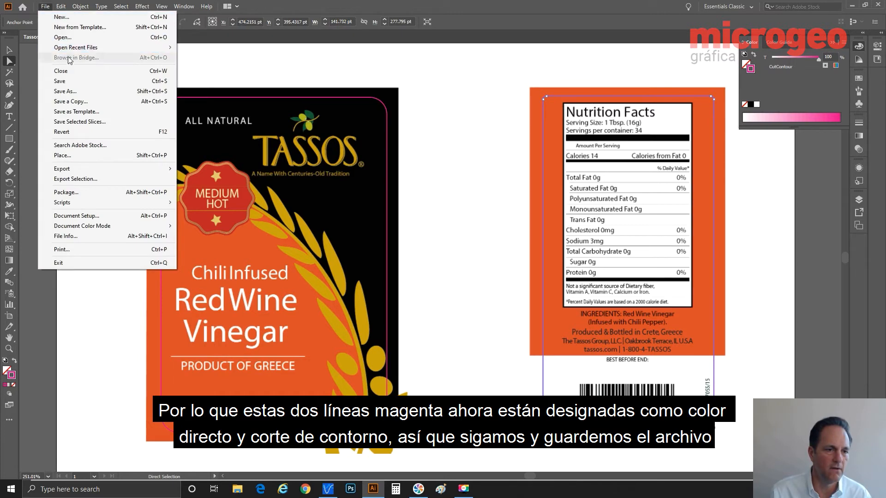
pyautogui.click(66, 91)
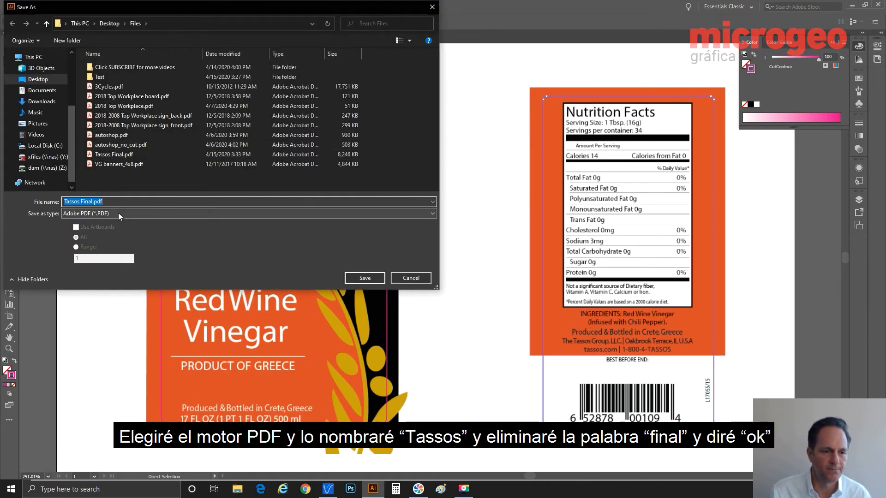
pyautogui.click(81, 202)
pyautogui.doubleClick(82, 201)
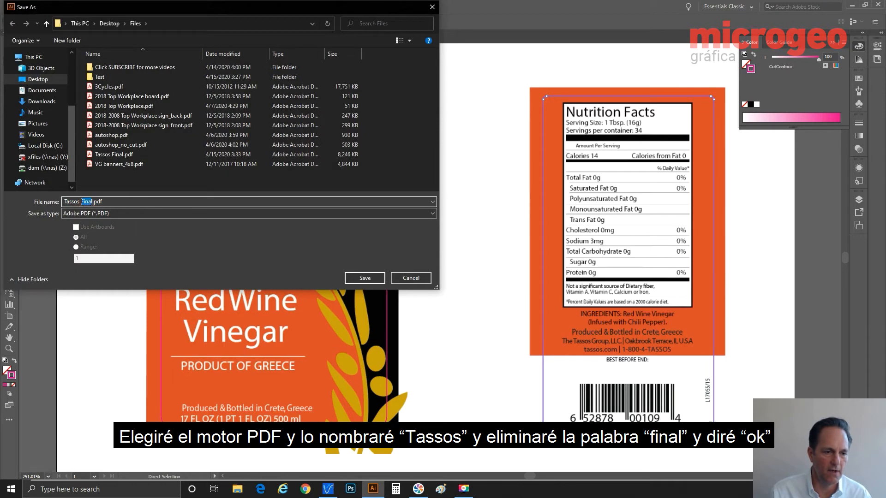
pyautogui.press('BackSpace')
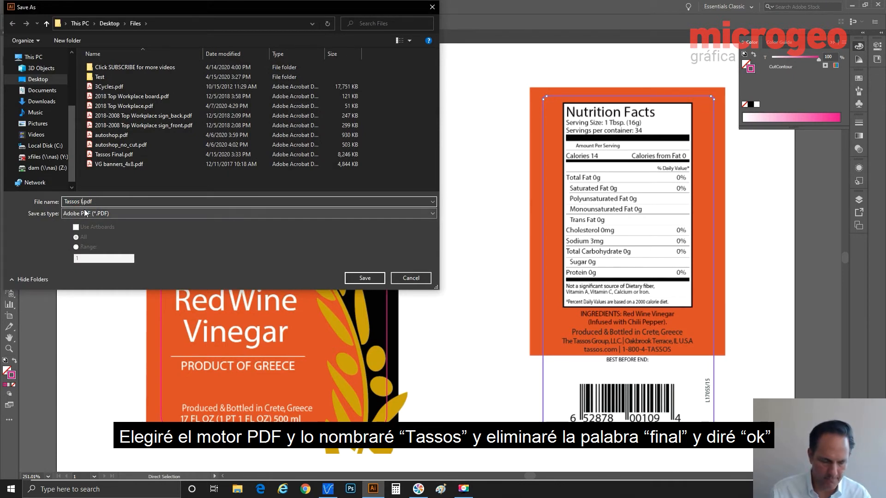
pyautogui.click(364, 278)
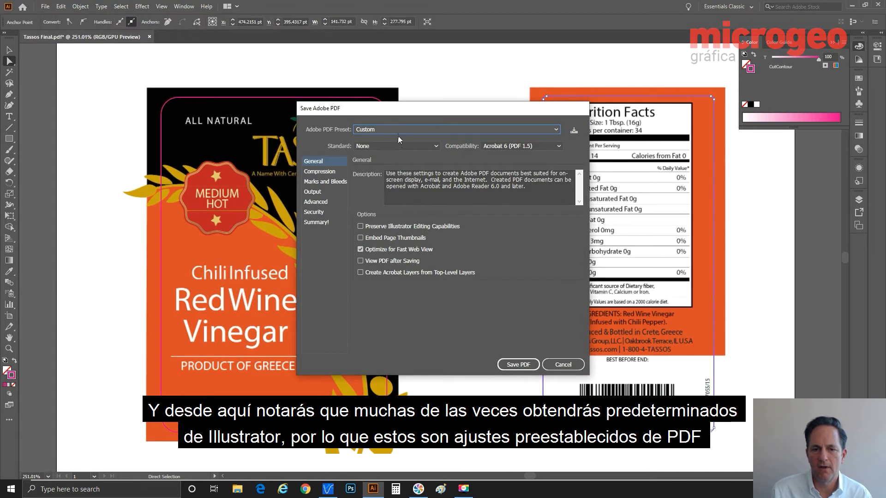
# Choose the No_Compression_No_Profile Adobe PDF preset and write Tassos.pdf
pyautogui.click(397, 127)
pyautogui.click(397, 128)
pyautogui.click(397, 128)
pyautogui.click(397, 151)
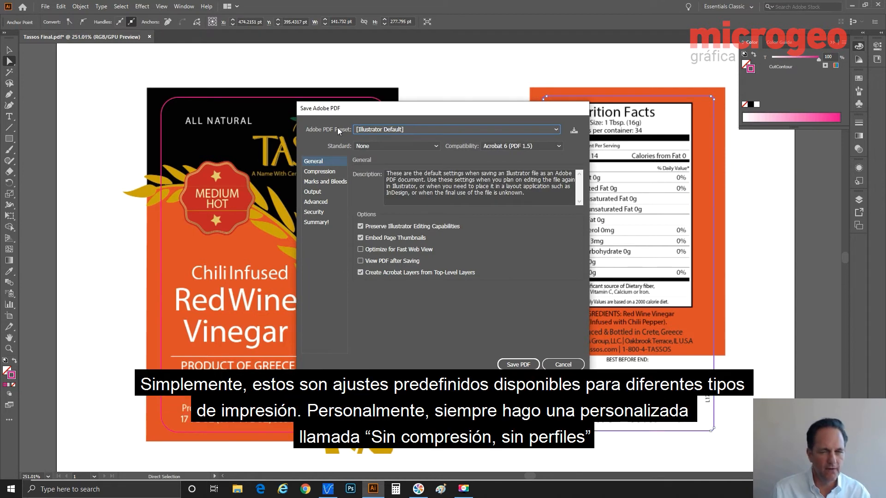
pyautogui.click(389, 131)
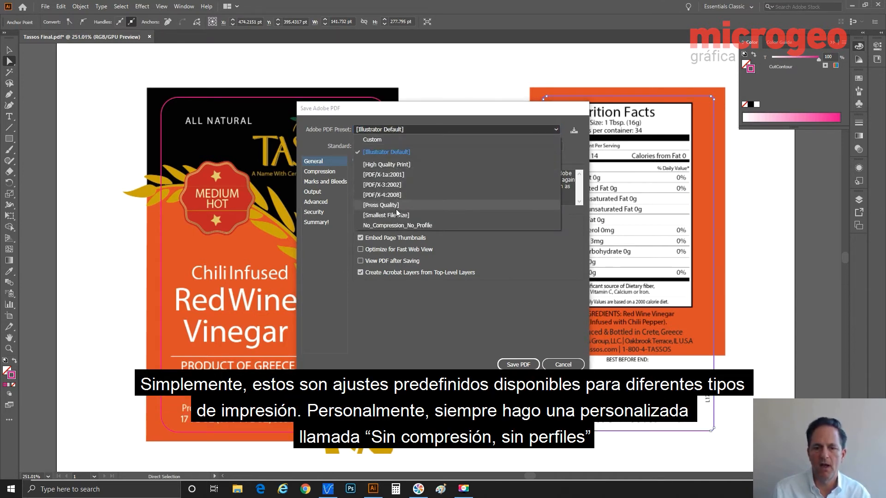
pyautogui.click(397, 225)
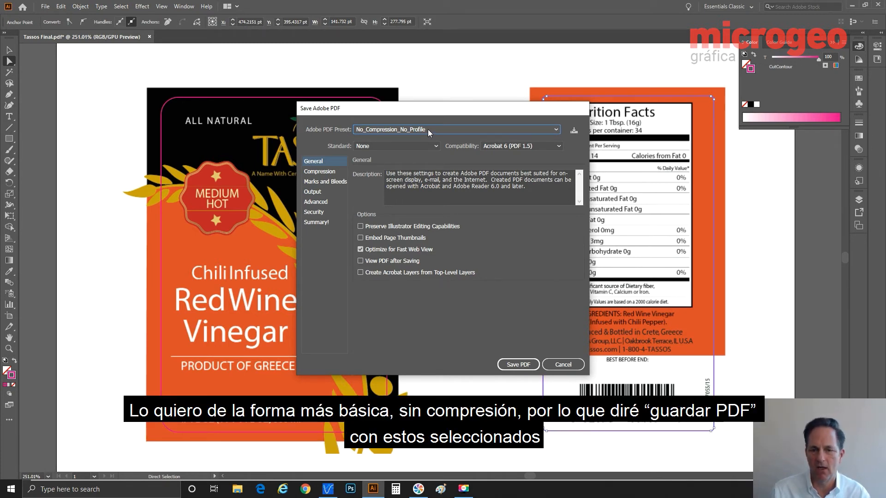
pyautogui.click(523, 365)
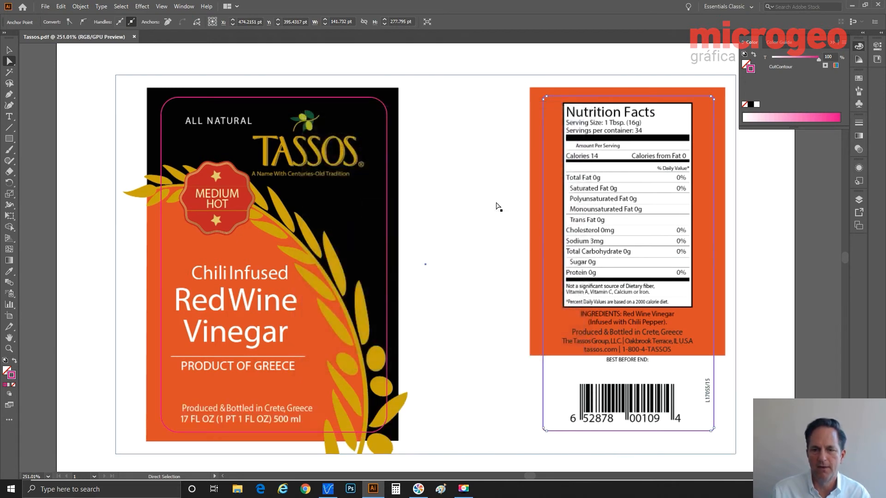
# Drag Tassos.pdf from the Files folder into the VersaWorks job list and select the new job
pyautogui.click(850, 6)
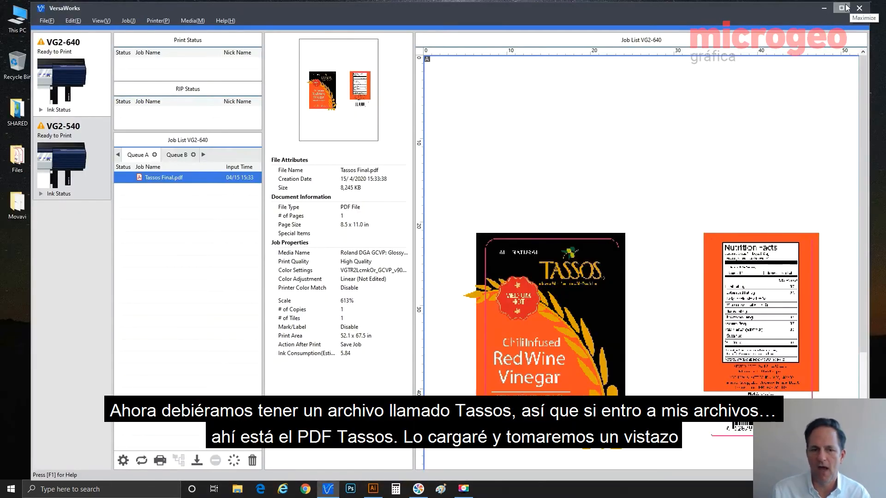
pyautogui.click(20, 170)
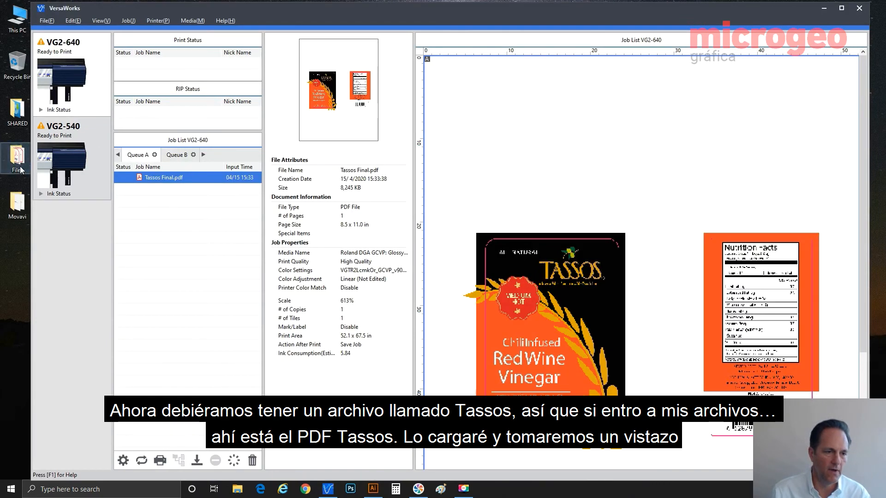
pyautogui.doubleClick(20, 170)
pyautogui.moveTo(341, 228); pyautogui.dragTo(216, 229)
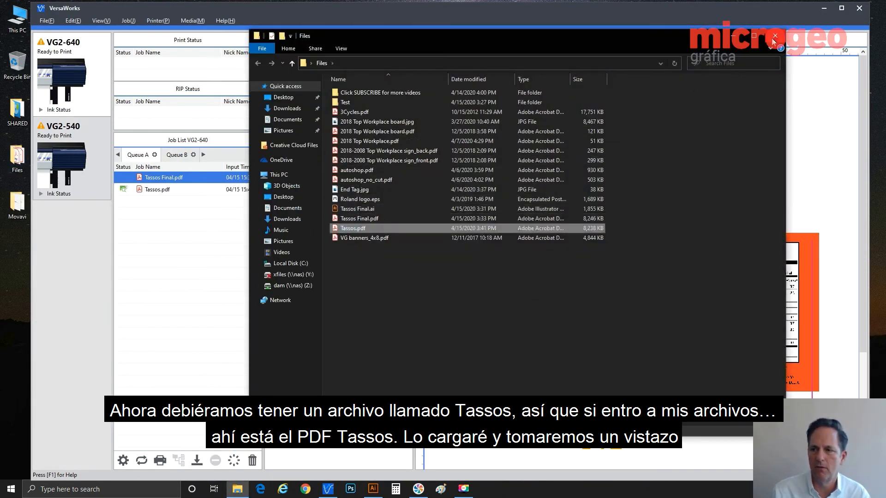
pyautogui.click(773, 40)
pyautogui.click(171, 191)
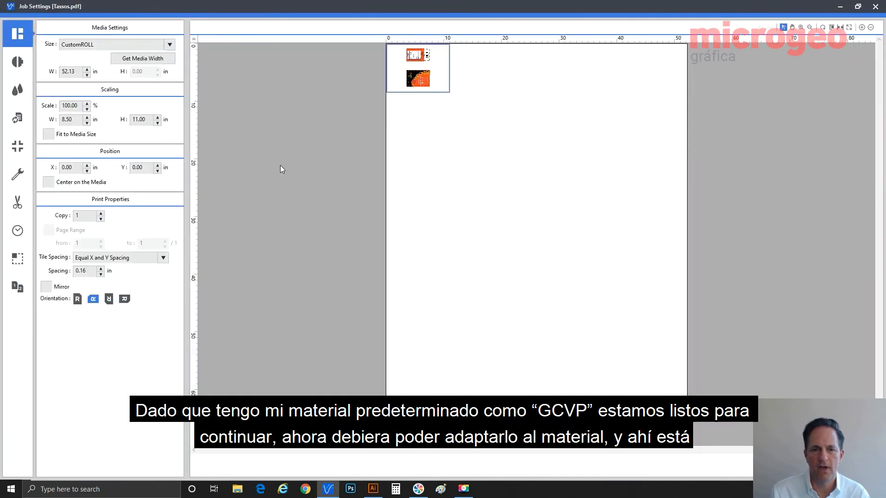
# Set Tassos.pdf to unrotated orientation and enable Fit to Media Size
pyautogui.click(77, 299)
pyautogui.click(18, 61)
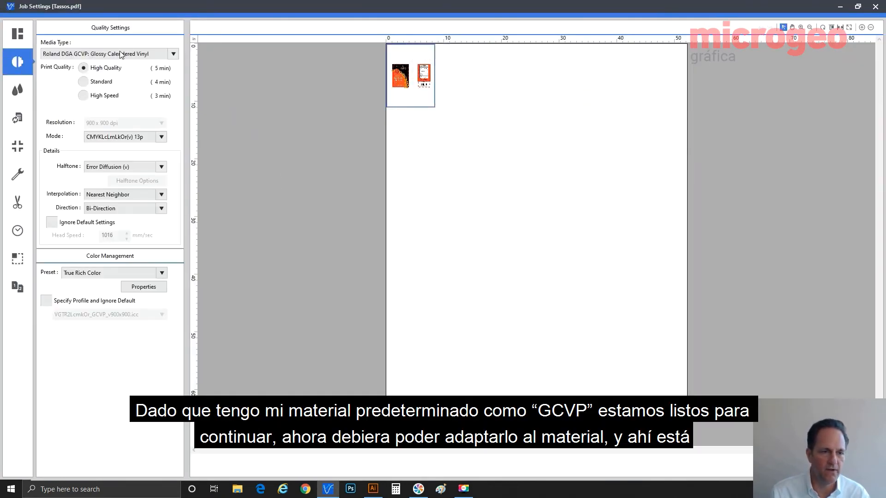
pyautogui.click(17, 37)
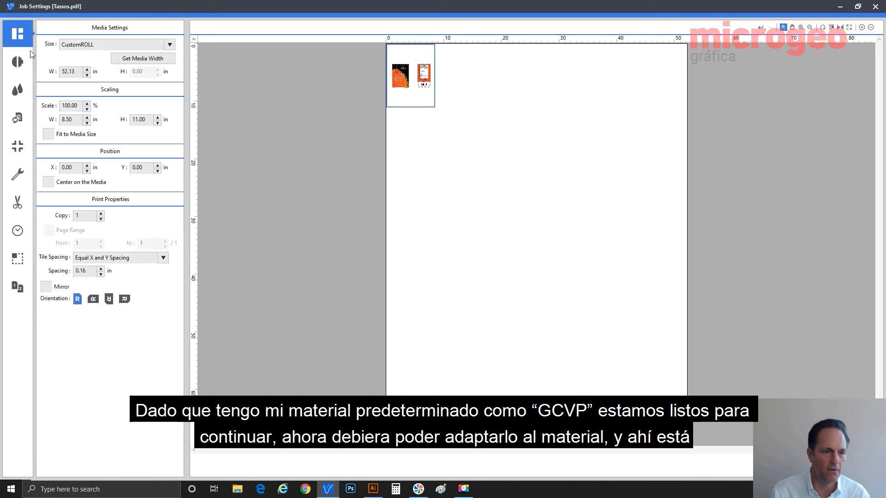
pyautogui.click(63, 135)
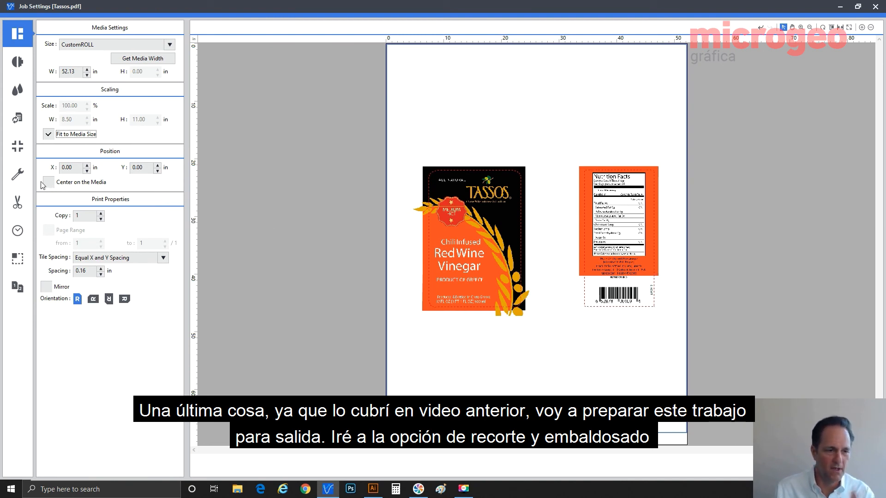
# Clip the job to a 42.68 x 27.21 in area tightly around both labels
pyautogui.click(19, 257)
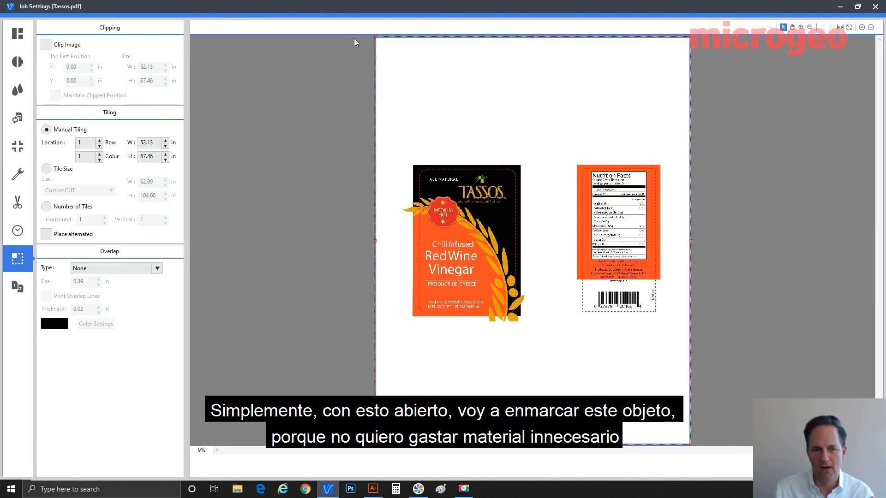
pyautogui.moveTo(377, 36); pyautogui.dragTo(405, 161)
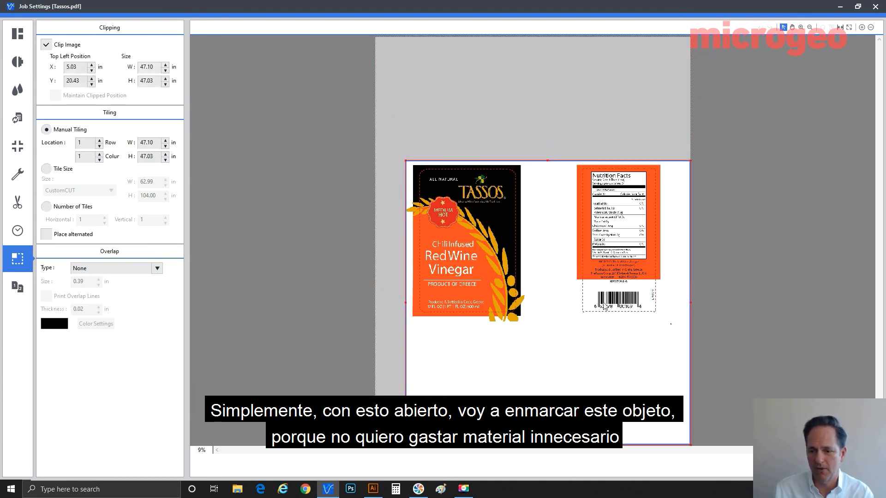
pyautogui.moveTo(690, 443); pyautogui.dragTo(663, 324)
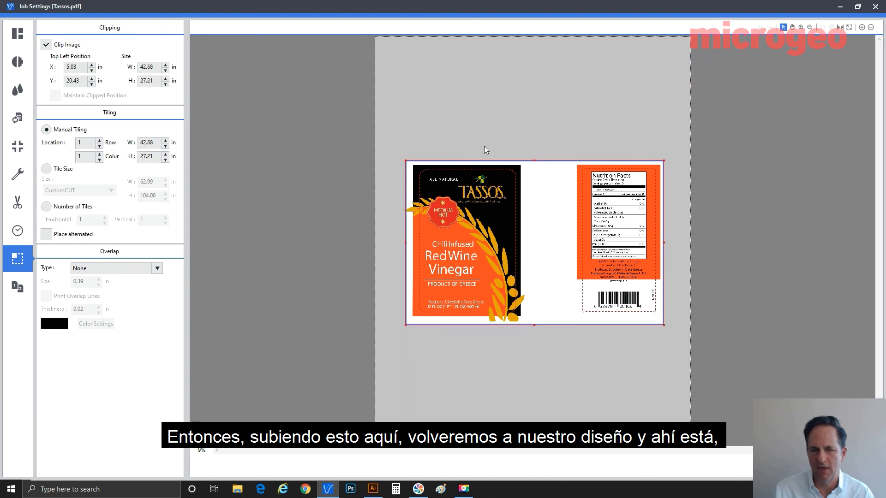
pyautogui.click(27, 34)
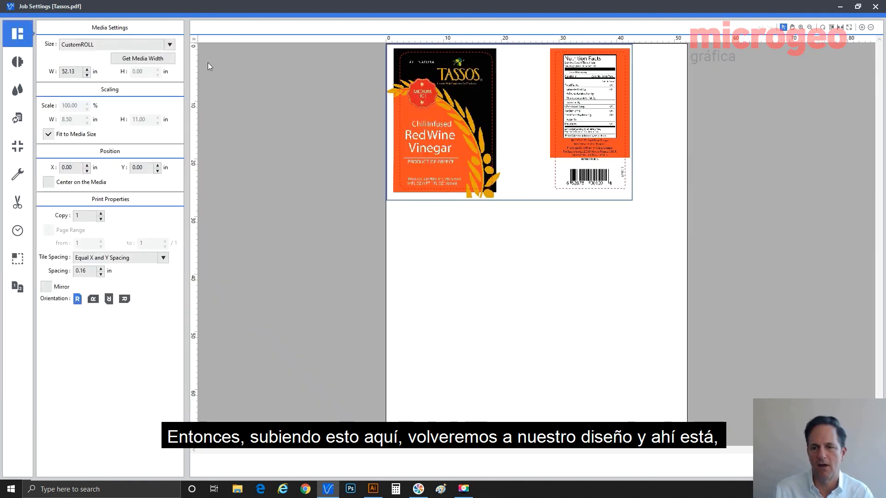